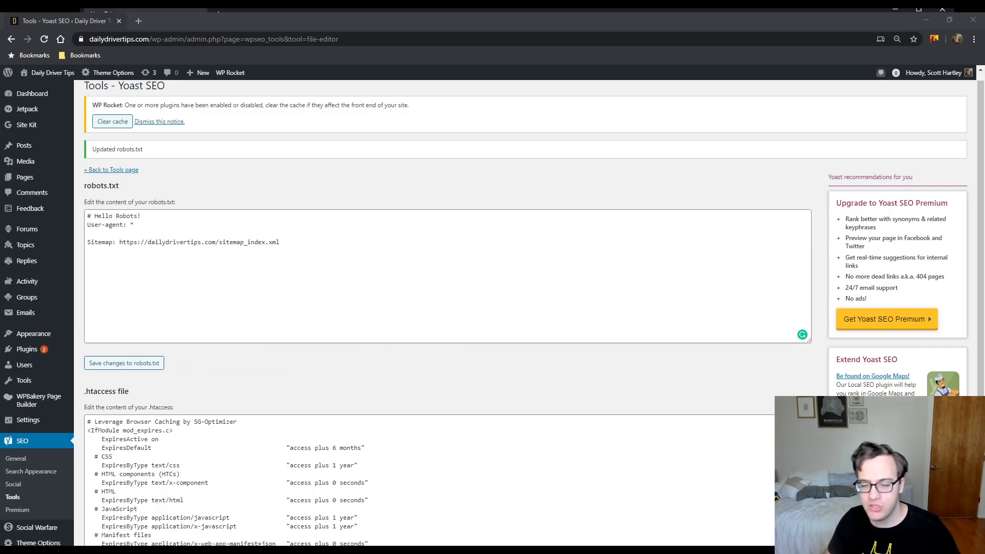
Step: Review the current robots.txt contents in the Yoast SEO editor
left_click(879, 169)
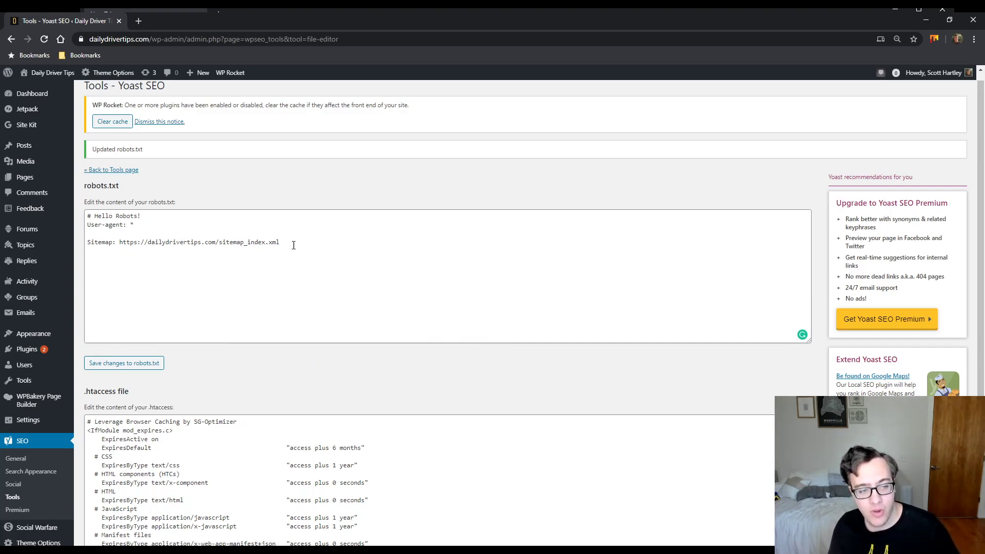
left_click_drag(293, 242, 91, 216)
left_click(111, 216)
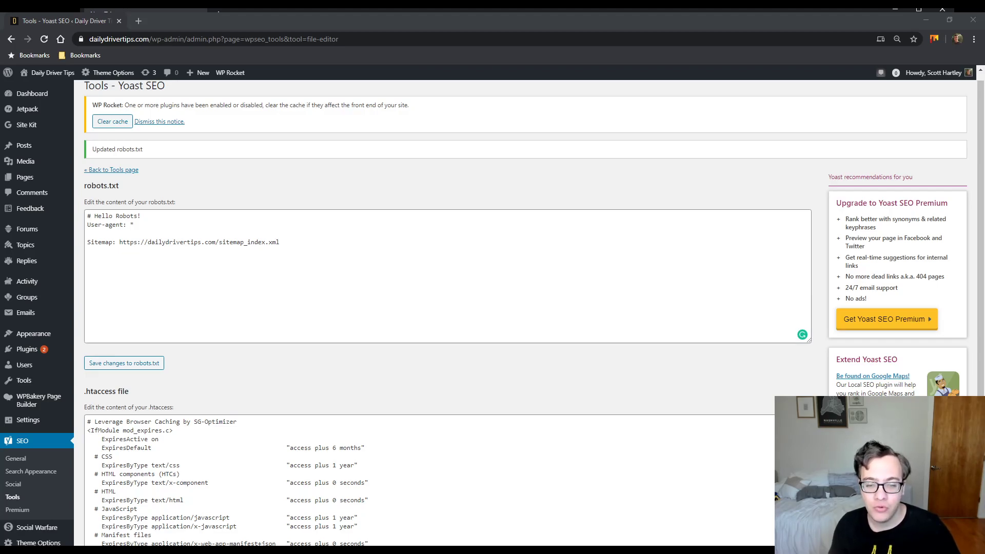
Step: Log out of the WordPress account from the Howdy menu
left_click(507, 167)
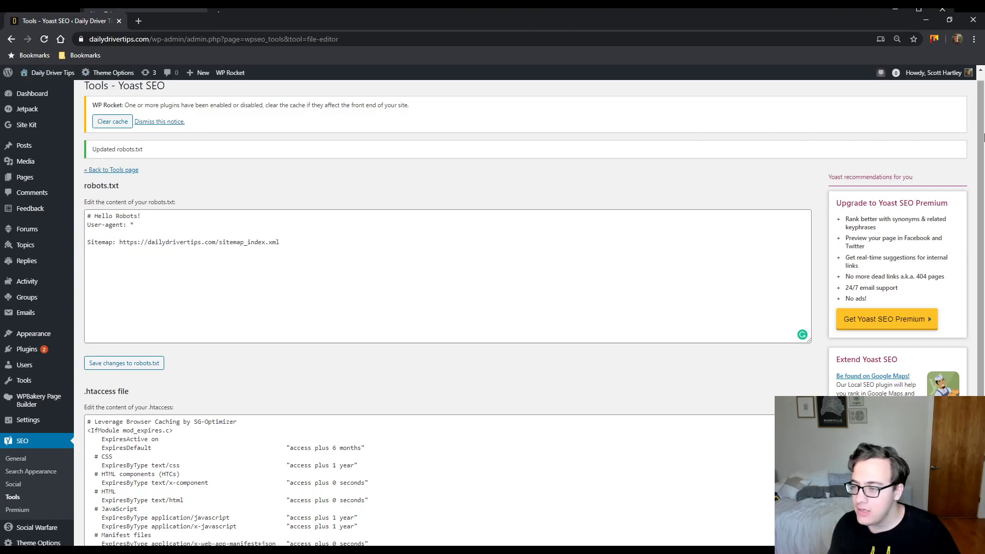
mouse_move(931, 72)
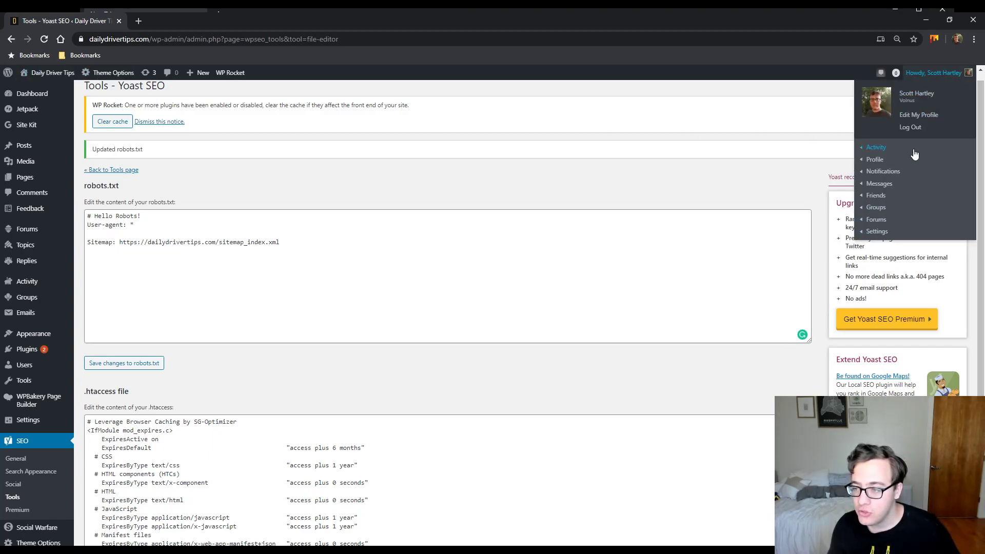
left_click(920, 133)
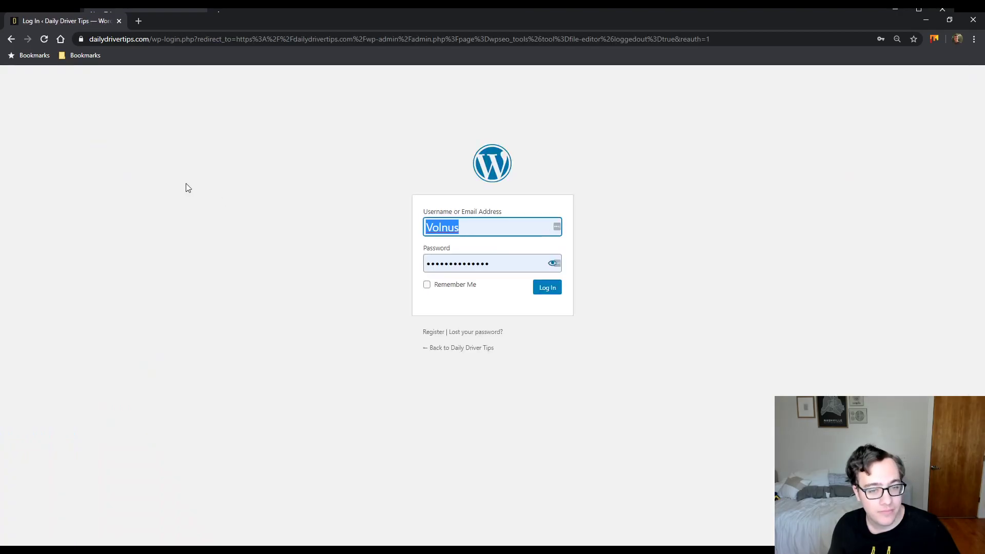
Step: View the login page source and highlight its noindex,noarchive robots meta tag
left_click(188, 188)
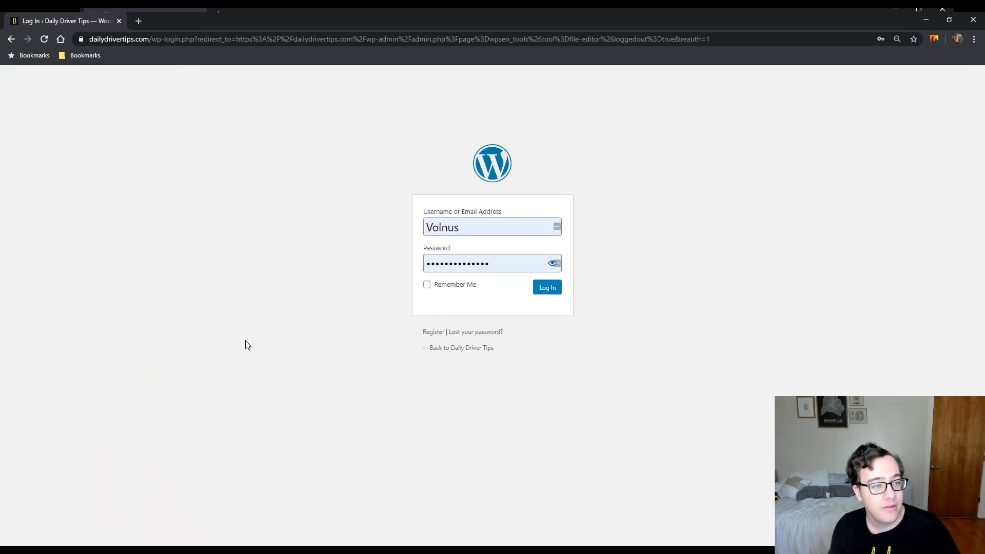
key("ctrl+u")
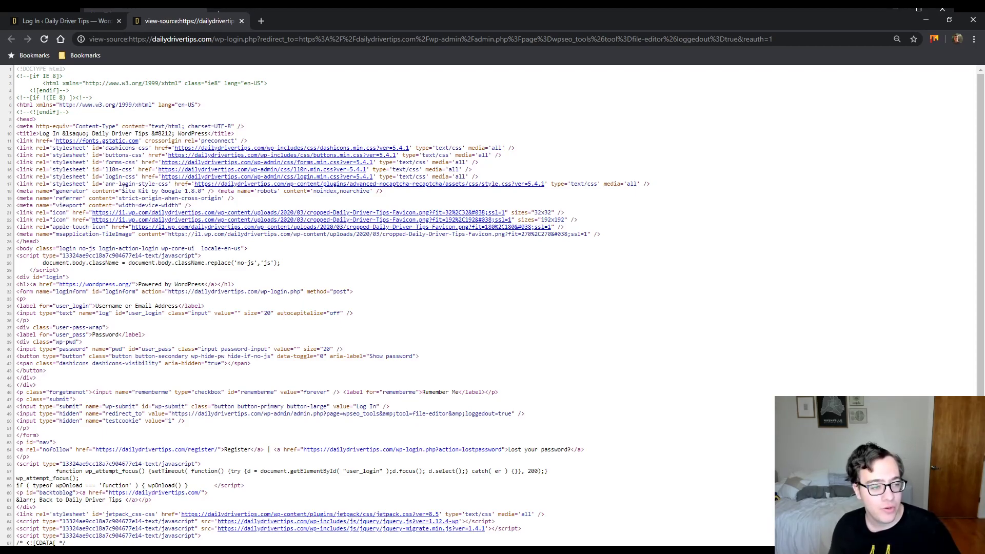
left_click_drag(218, 192, 393, 193)
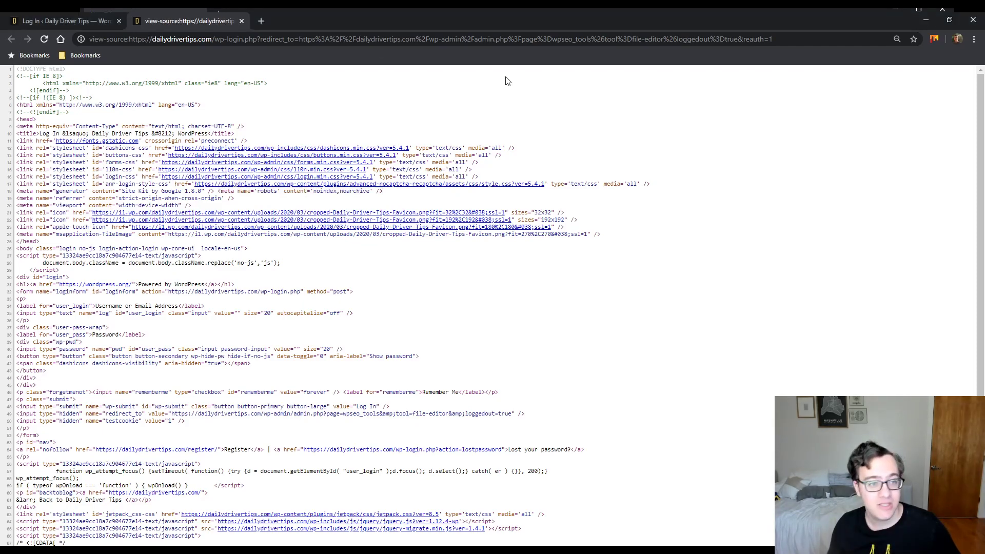
left_click(92, 20)
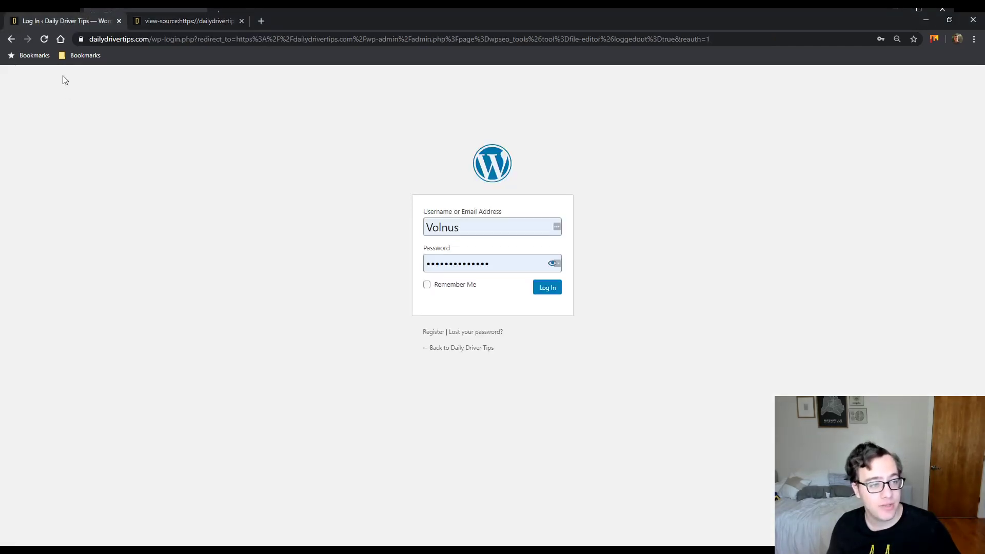
Step: Open the 2020 Hyundai Kona sunroof article from the site's homepage in the second tab
left_click(475, 347, "ctrl")
key("ctrl+Tab")
left_click(302, 15)
left_click(242, 20)
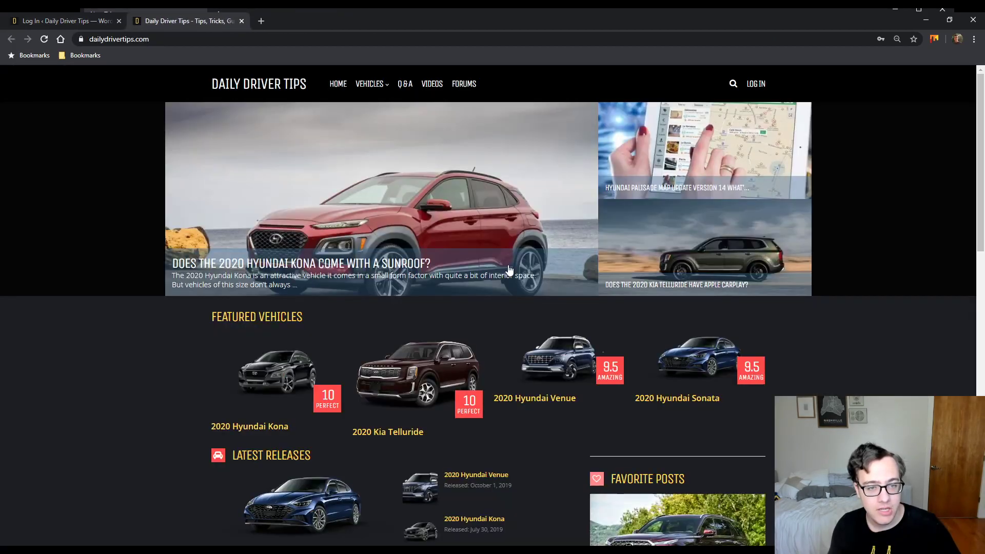
left_click(314, 213)
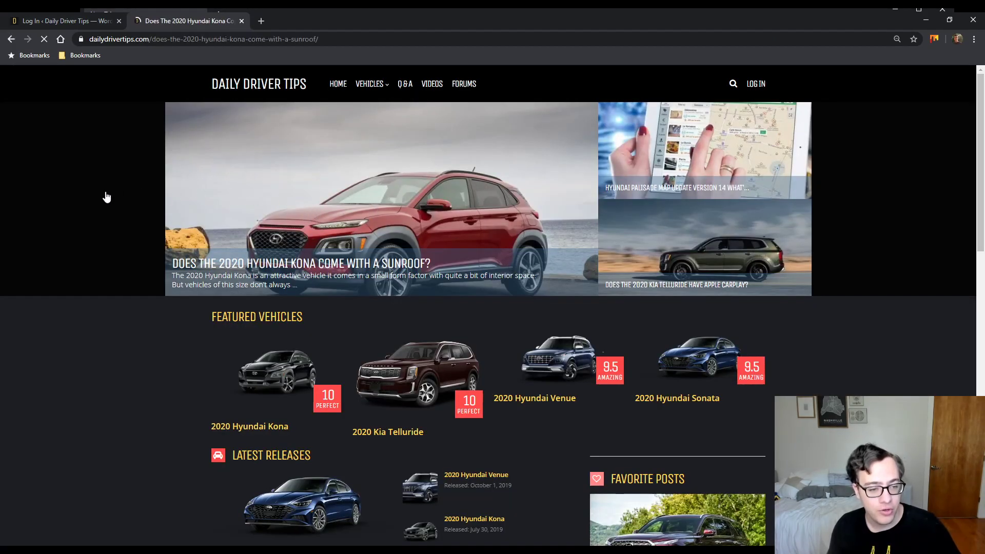
left_click_drag(324, 214, 184, 150)
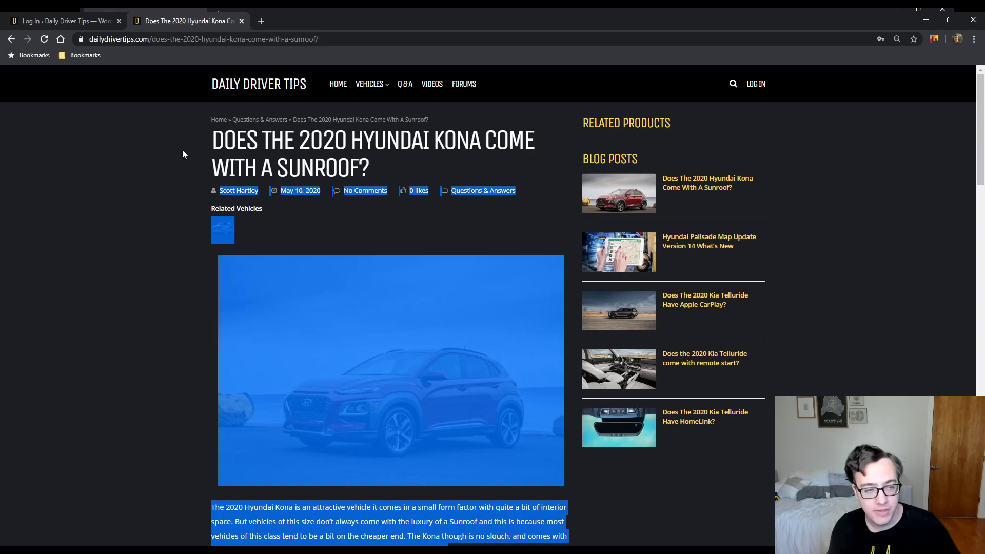
left_click(187, 147)
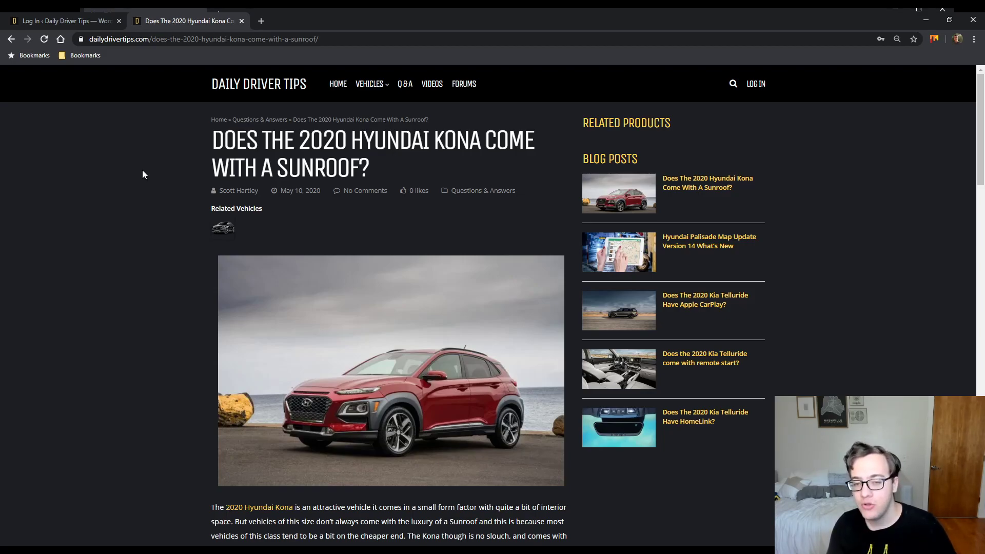
Step: Scroll through the Kona sunroof article, then go back to the login page tab
scroll(157, 187, "down", 7)
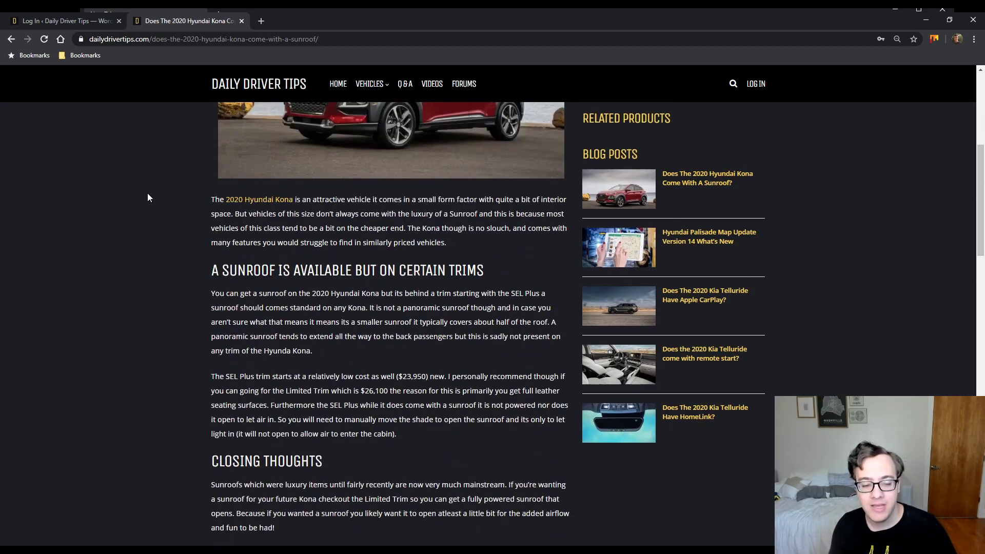
scroll(147, 193, "up", 5)
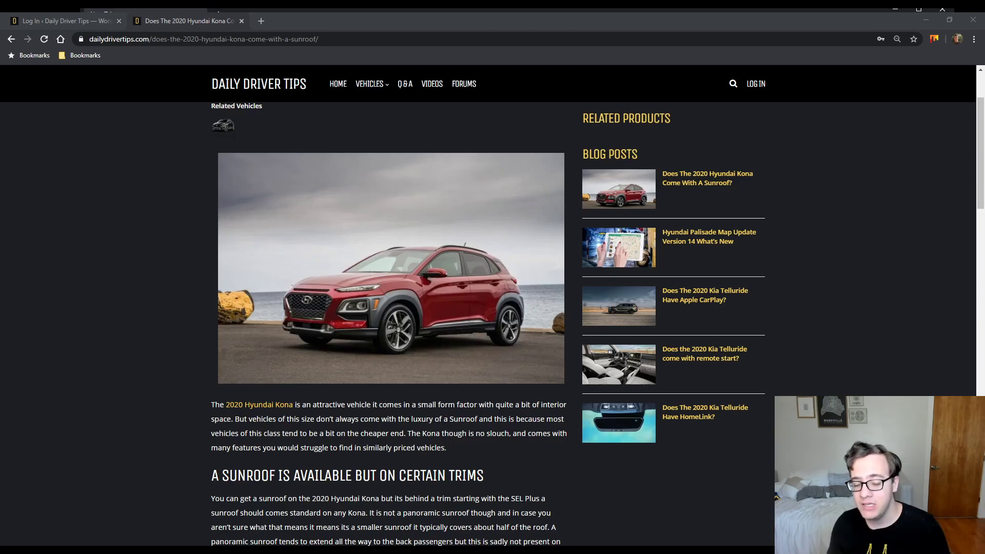
left_click(881, 272)
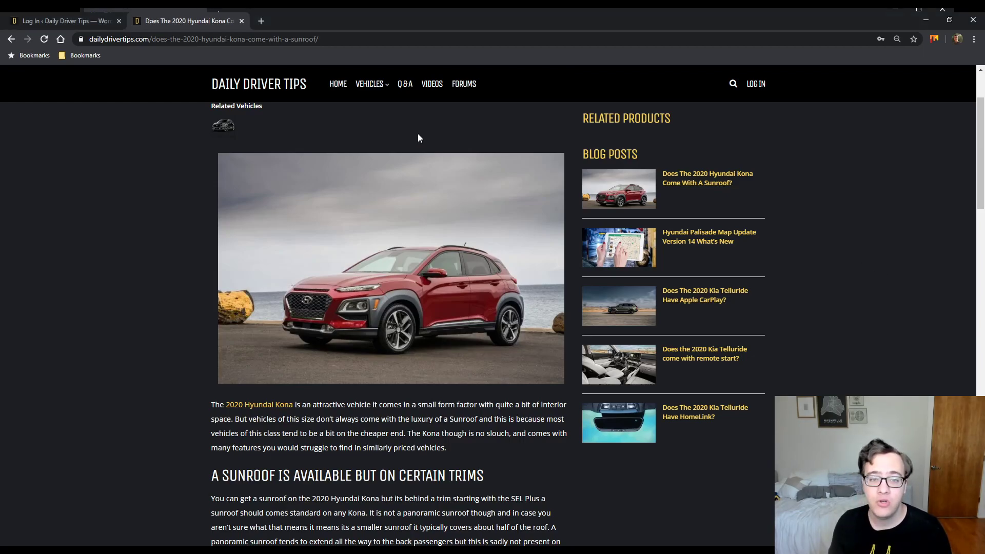
scroll(328, 154, "down", 5)
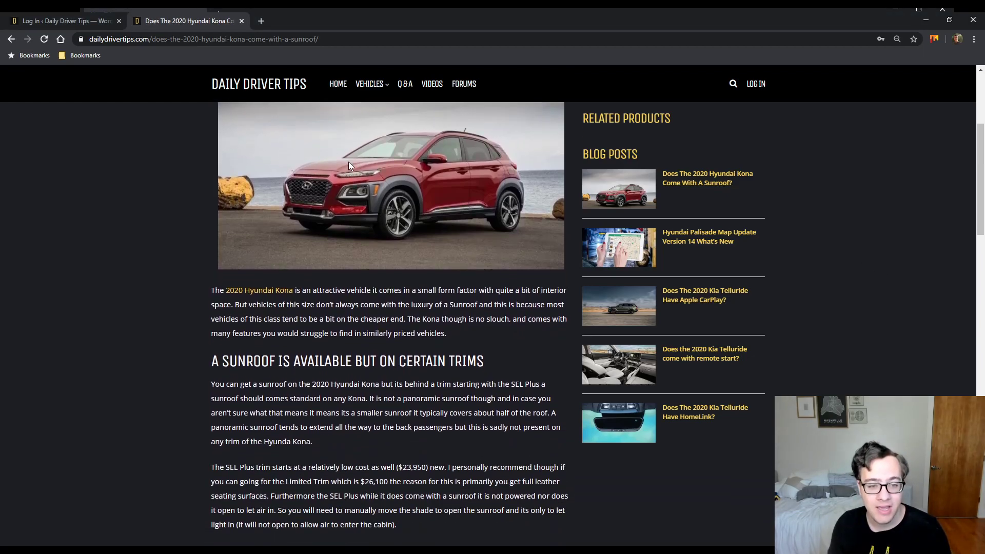
scroll(357, 163, "down", 4)
scroll(354, 161, "up", 1)
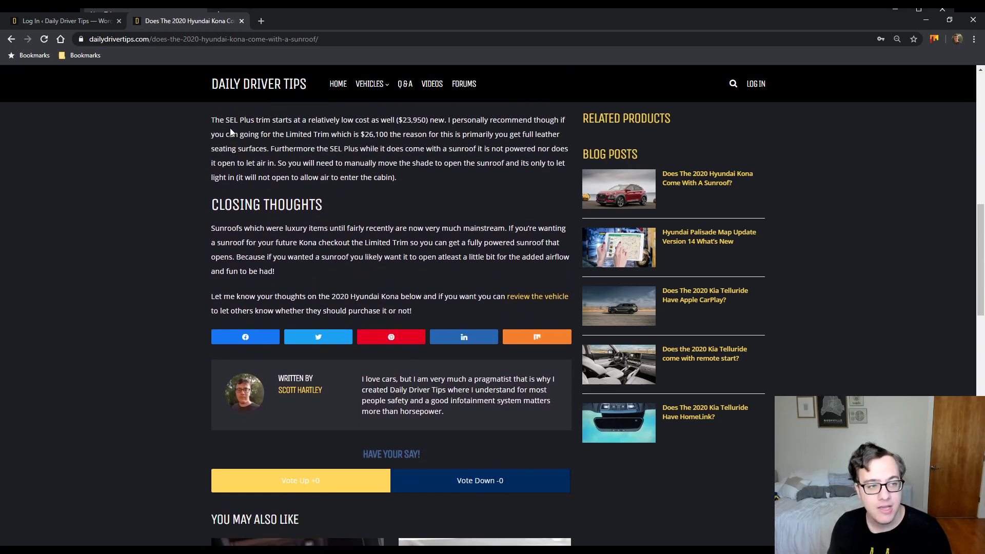
left_click(102, 17)
Step: Log back in and reload the Kona article while logged in
left_click(548, 288)
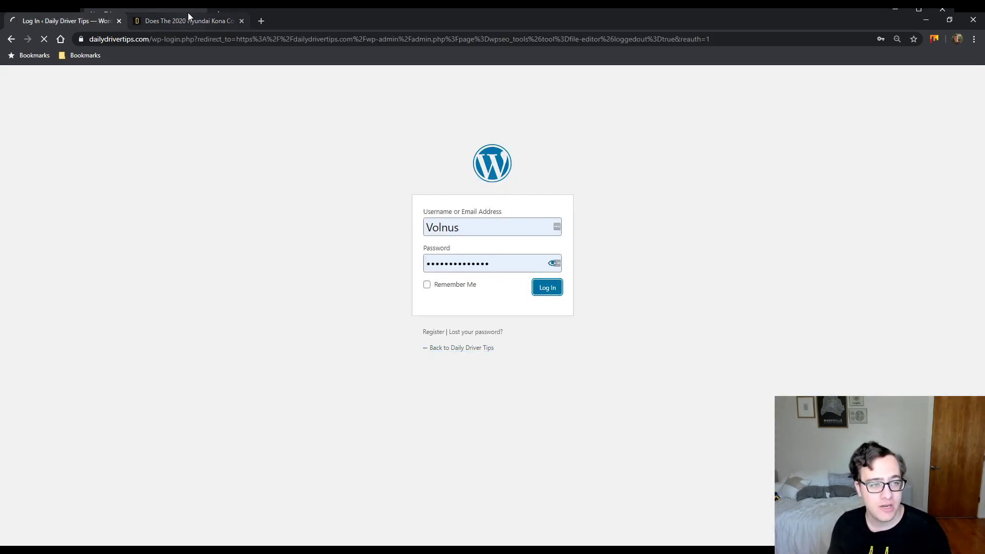
left_click(188, 20)
scroll(270, 141, "up", 8)
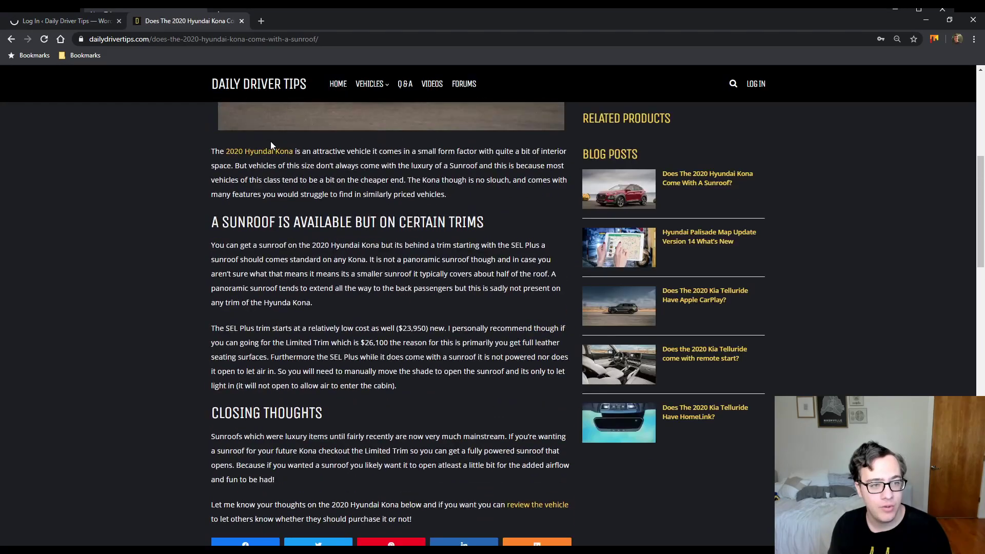
left_click(44, 39)
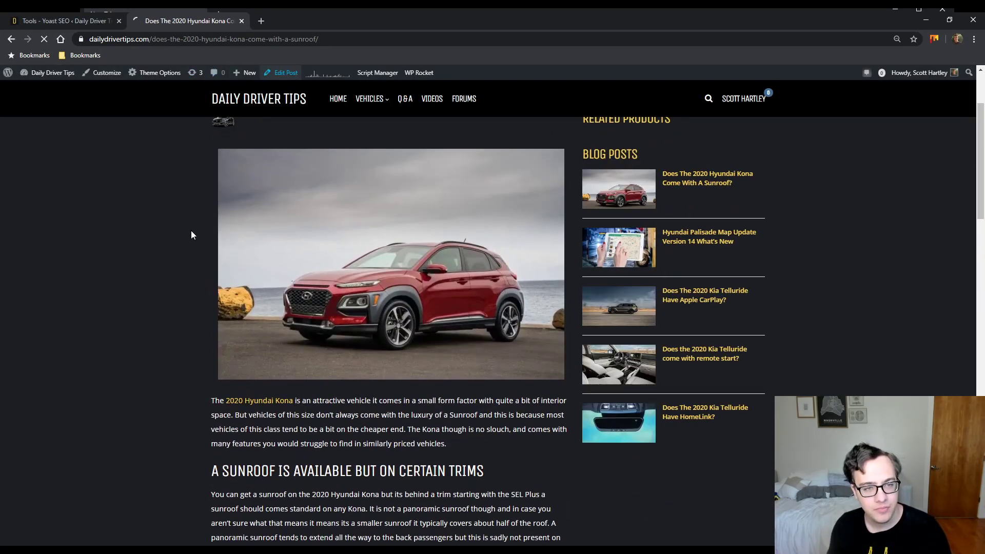
scroll(462, 211, "down", 4)
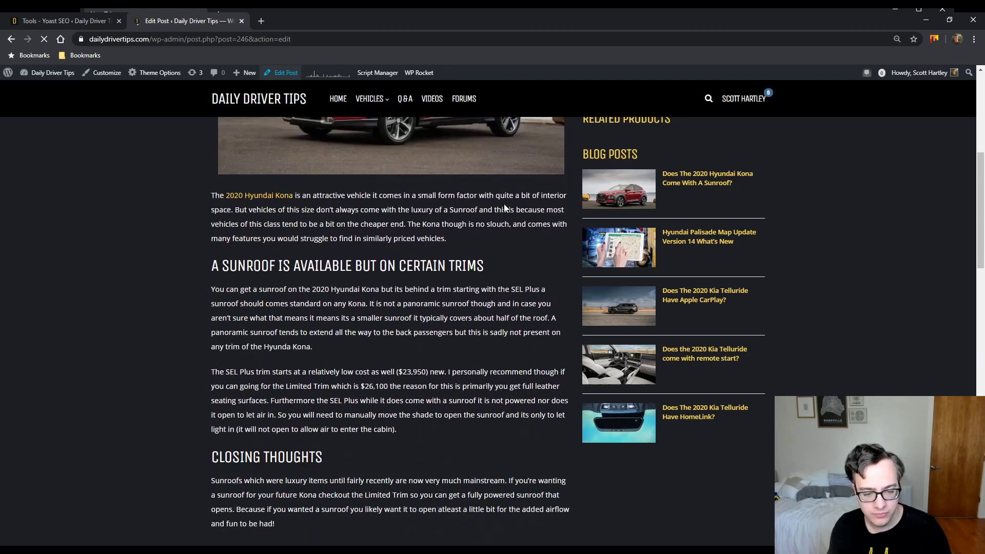
scroll(480, 271, "down", 10)
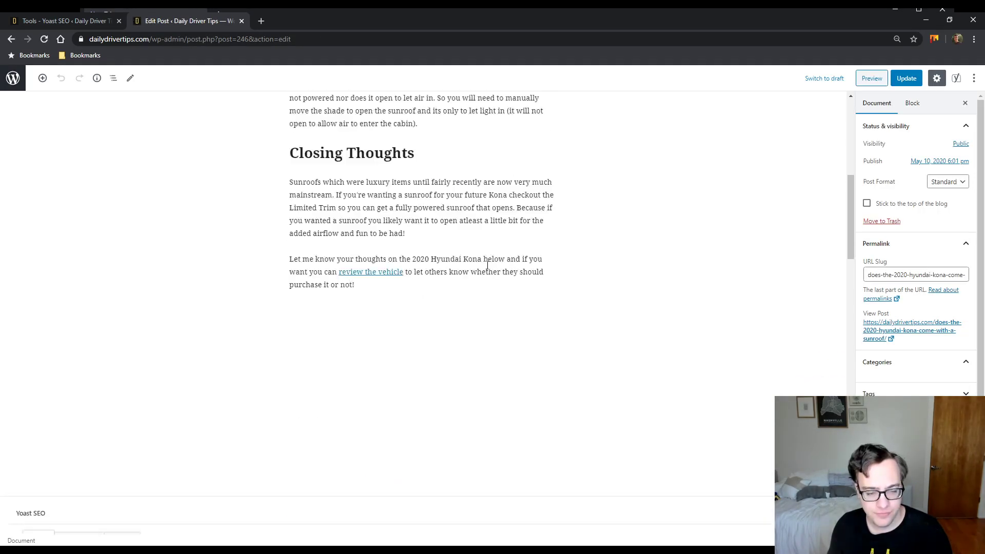
scroll(472, 275, "down", 4)
Step: Expand Yoast's Cornerstone content and Advanced sections, check search visibility, then close the editor tab
left_click(55, 422)
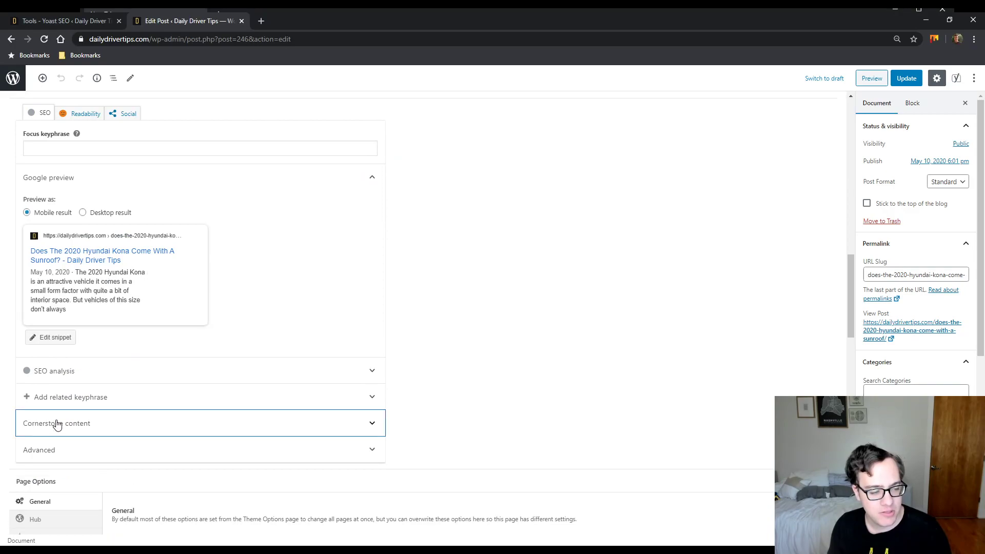
left_click(53, 482)
scroll(126, 359, "down", 1)
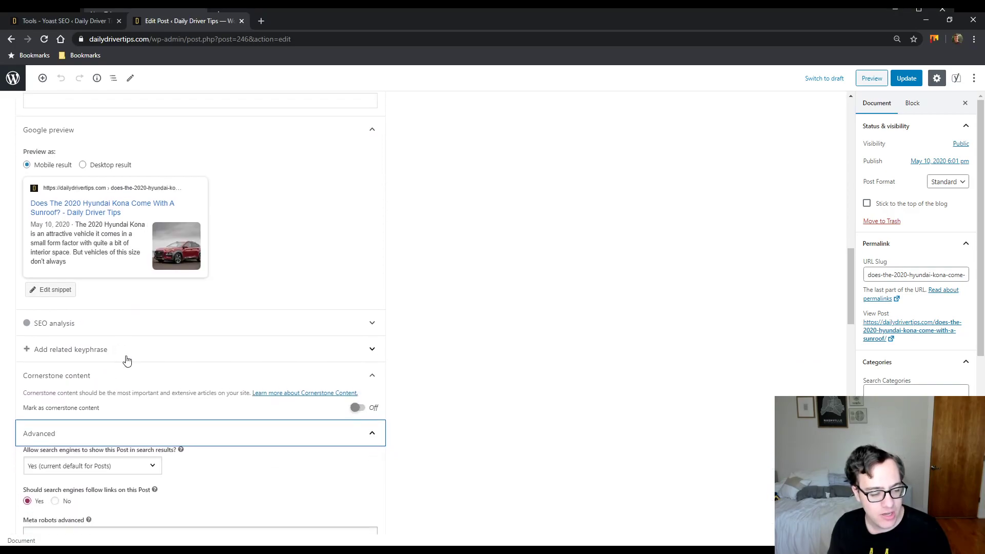
left_click(87, 465)
left_click(333, 483)
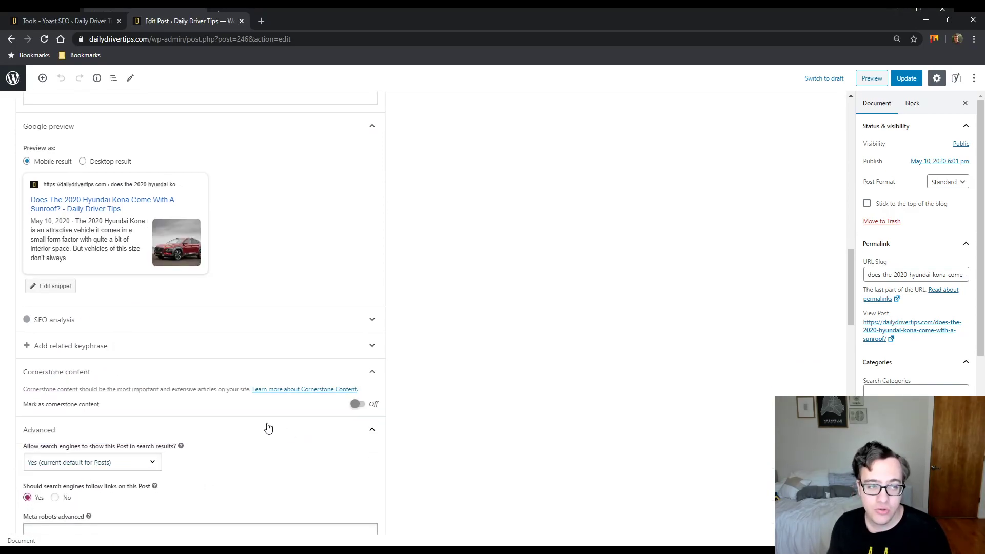
left_click(240, 22)
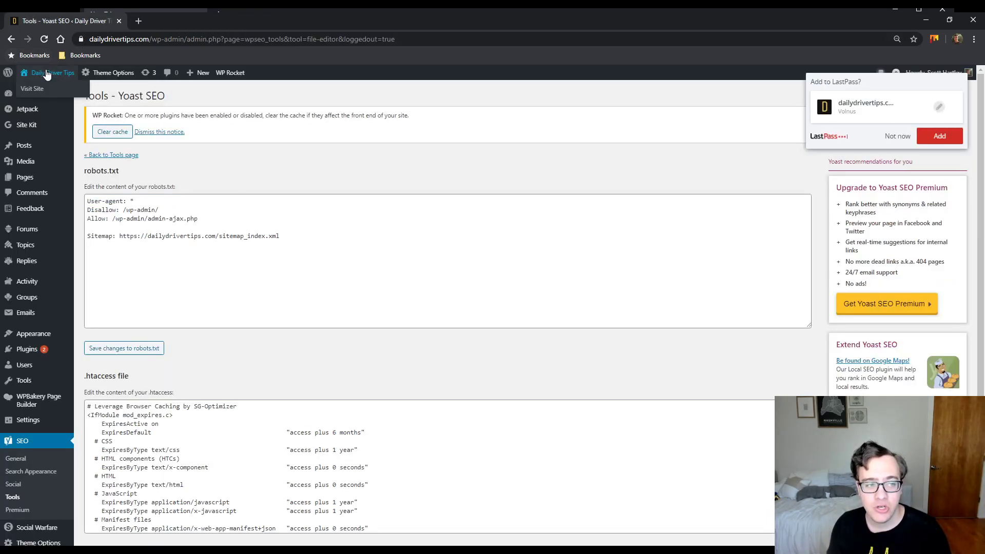
Step: Search the live site for 's' and find the noindex, follow robots tag in the results' source
left_click(169, 20)
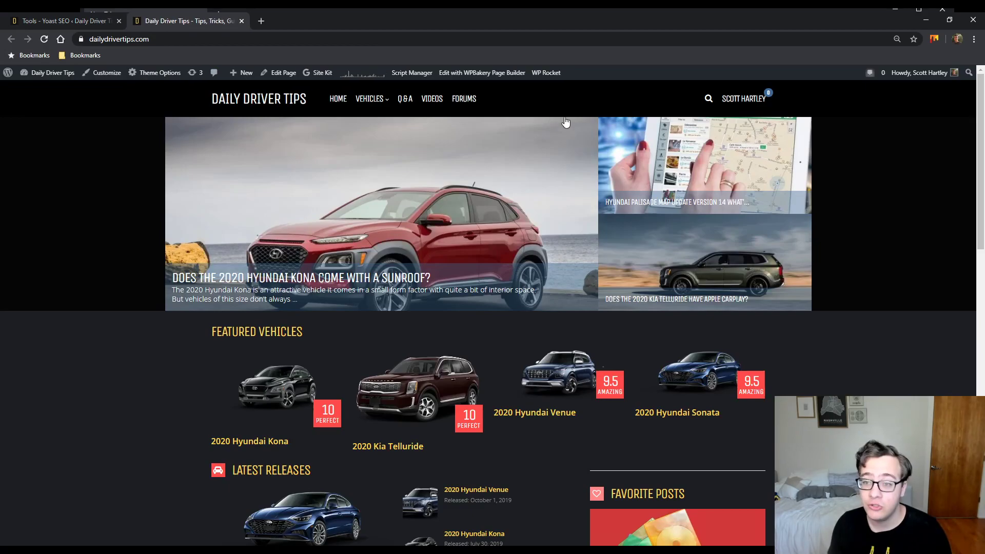
left_click(708, 99)
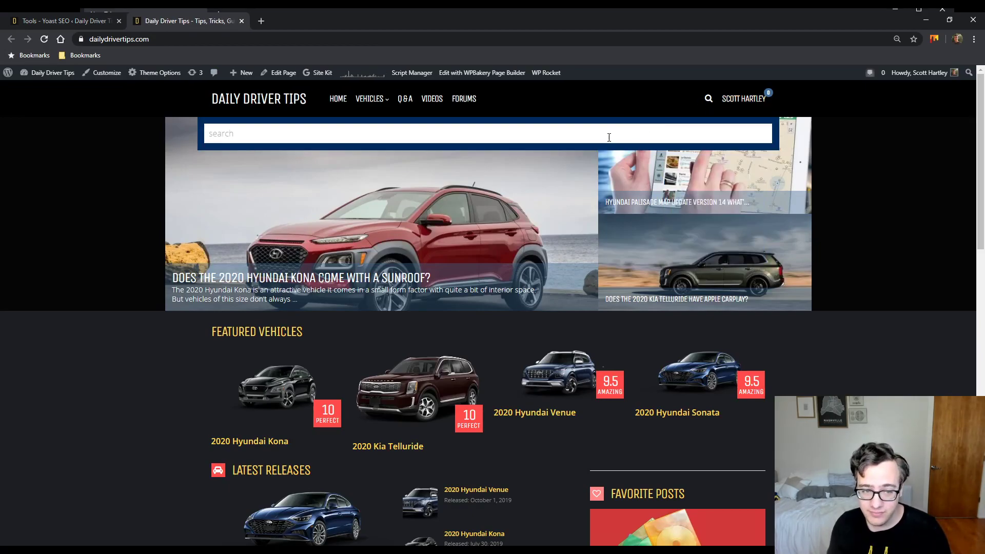
type("s")
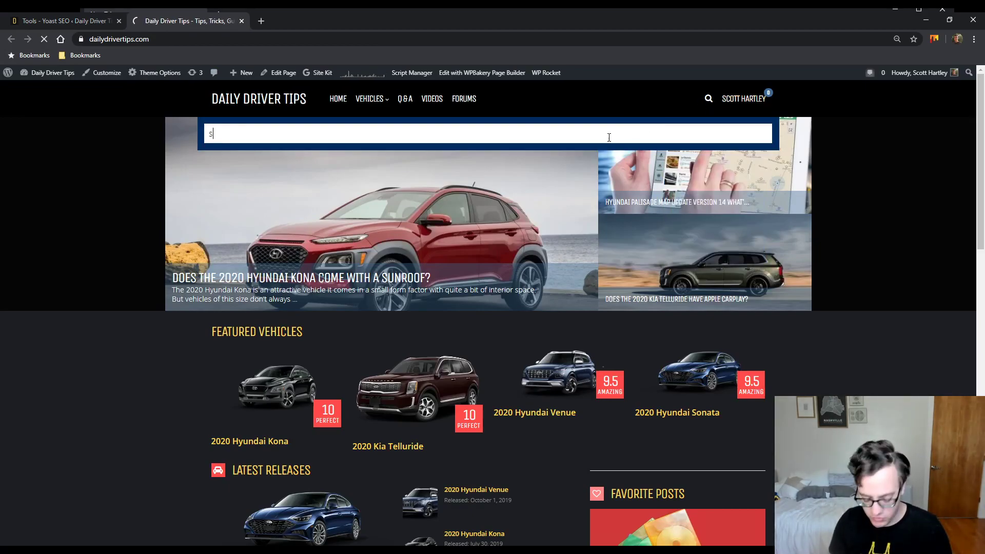
key("ctrl+u")
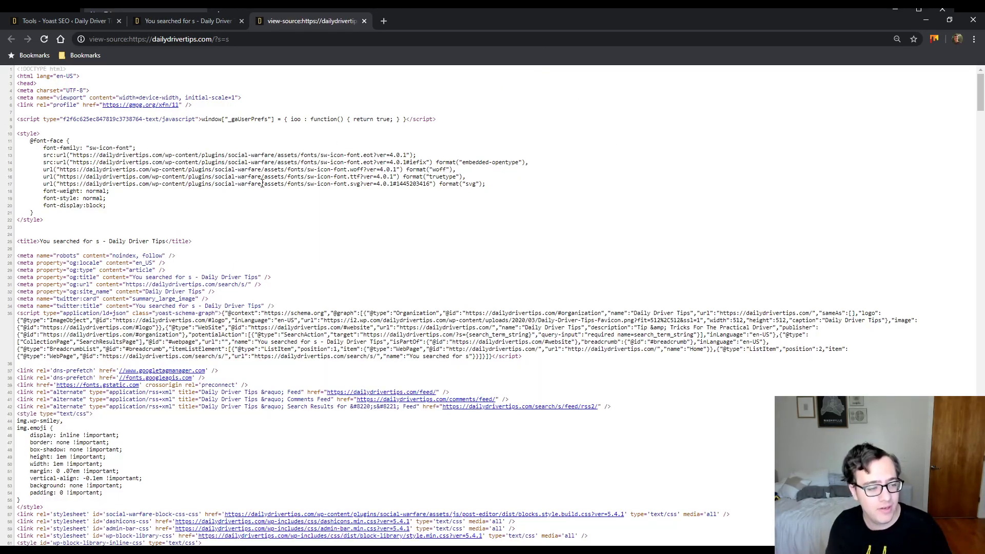
triple_click(64, 255)
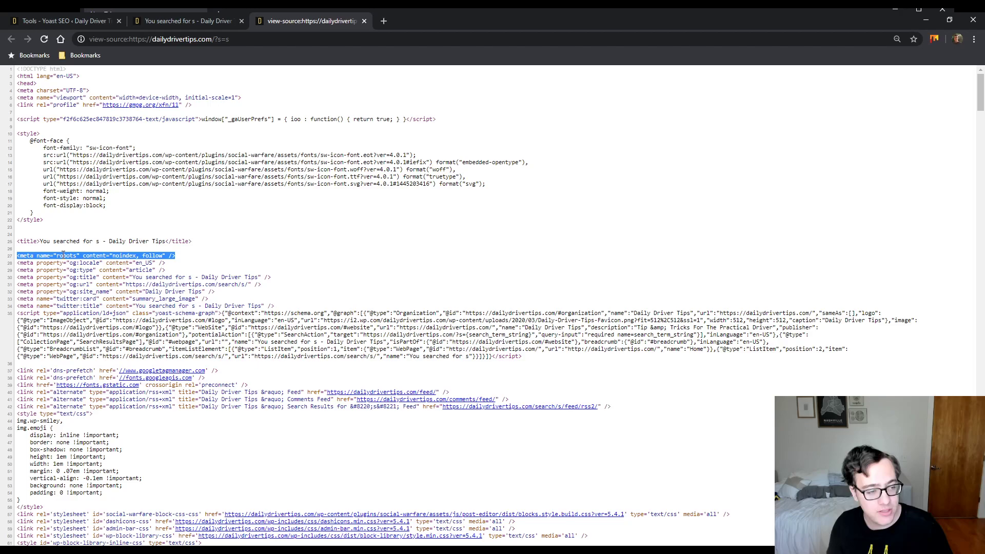
left_click(134, 19)
left_click(94, 19)
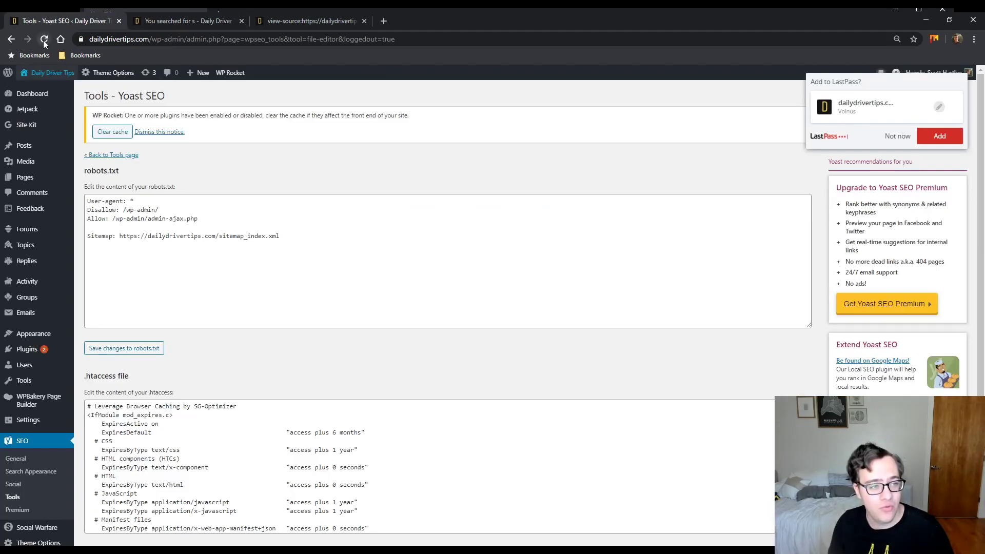
Step: Delete the Disallow and Allow rules, leaving 'User-agent: *' and the sitemap index line, and save robots.txt
left_click(44, 39)
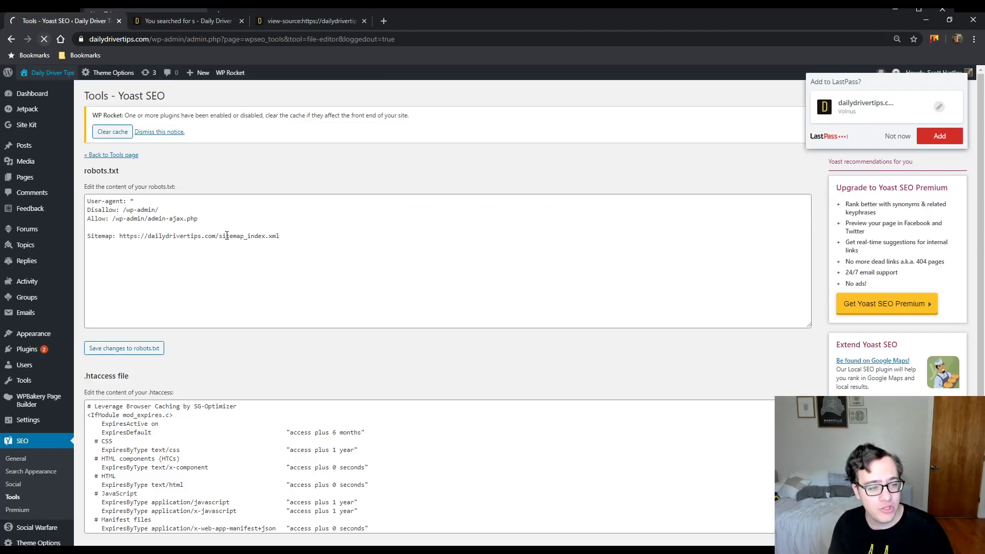
left_click(125, 218)
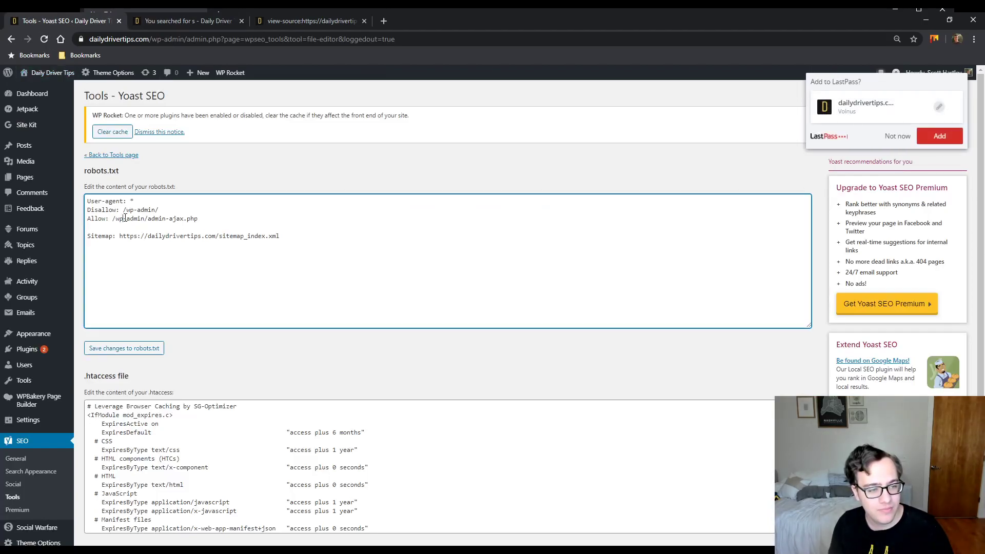
left_click_drag(198, 218, 91, 210)
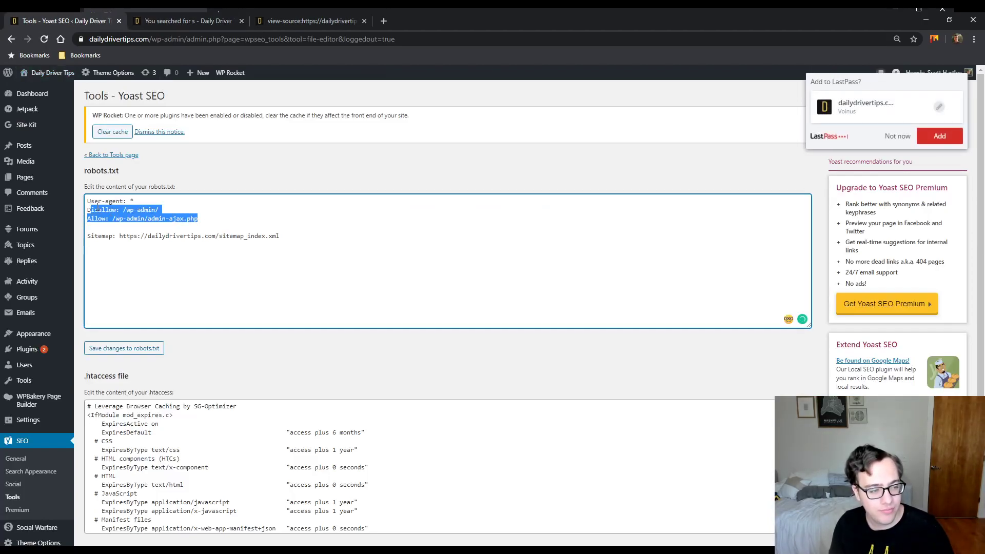
key("BackSpace")
key("BackSpace")
key("BackSpace")
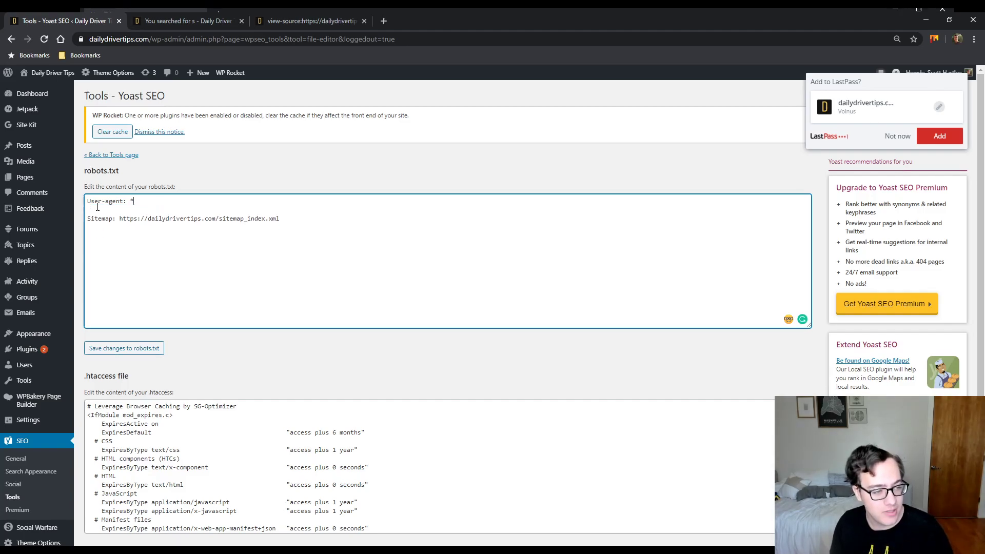
left_click(128, 352)
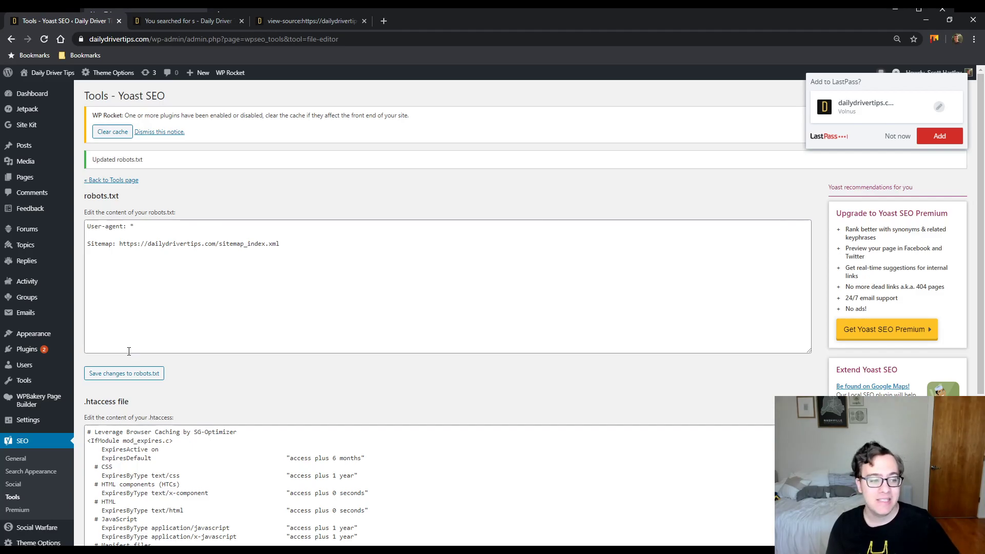
left_click_drag(123, 244, 291, 247)
Step: Dismiss the LastPass prompt and review the saved robots.txt Sitemap line
left_click(292, 247)
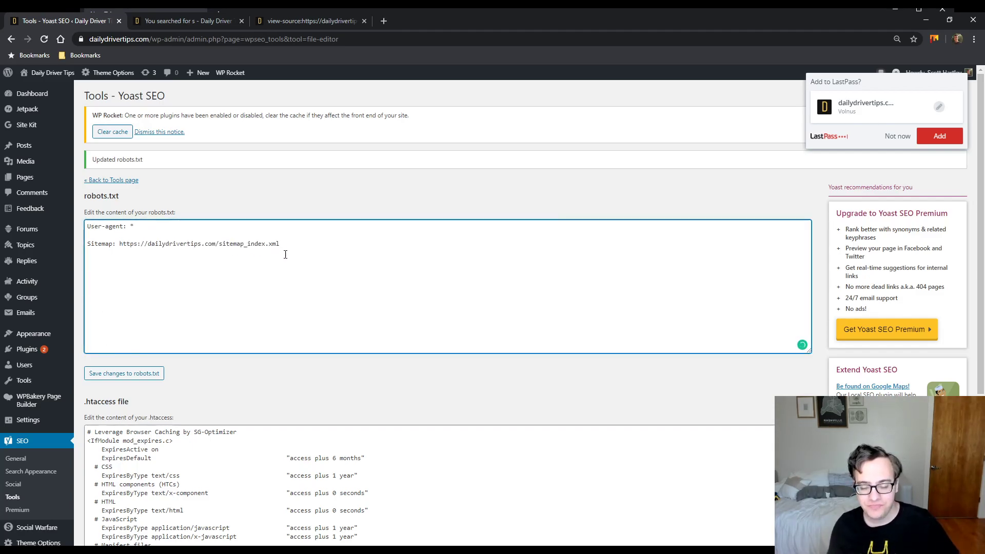
left_click(879, 139)
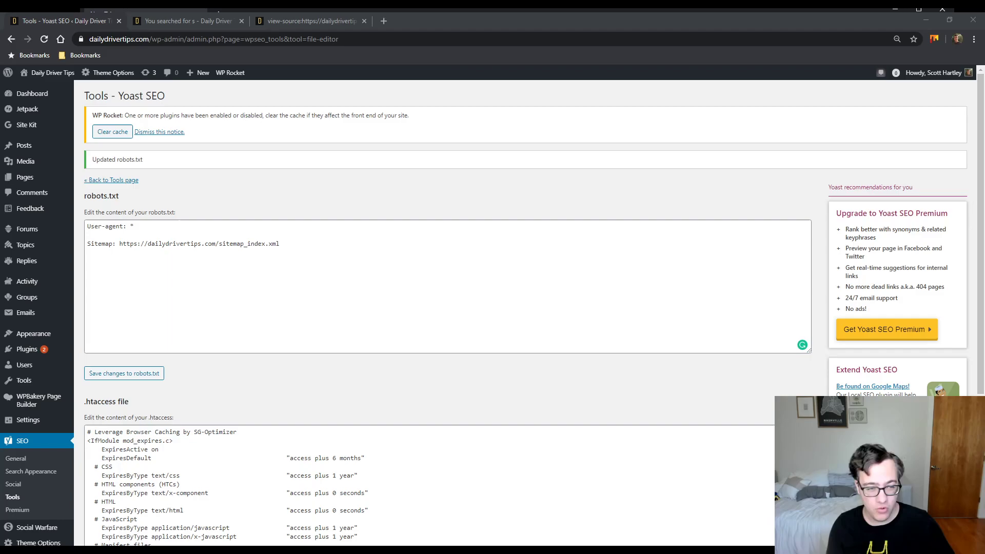
left_click(636, 108)
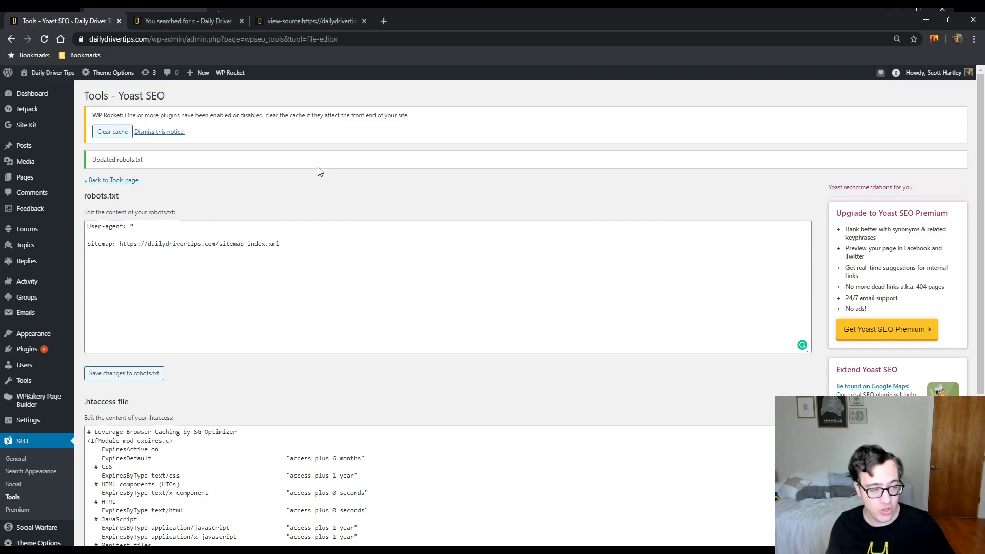
left_click(101, 229)
left_click_drag(95, 229, 237, 252)
left_click(295, 254)
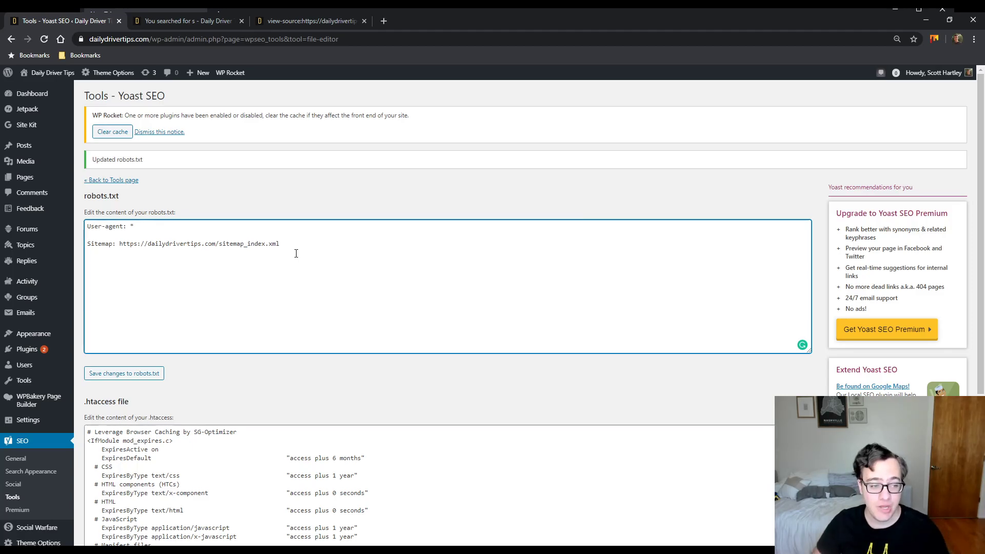